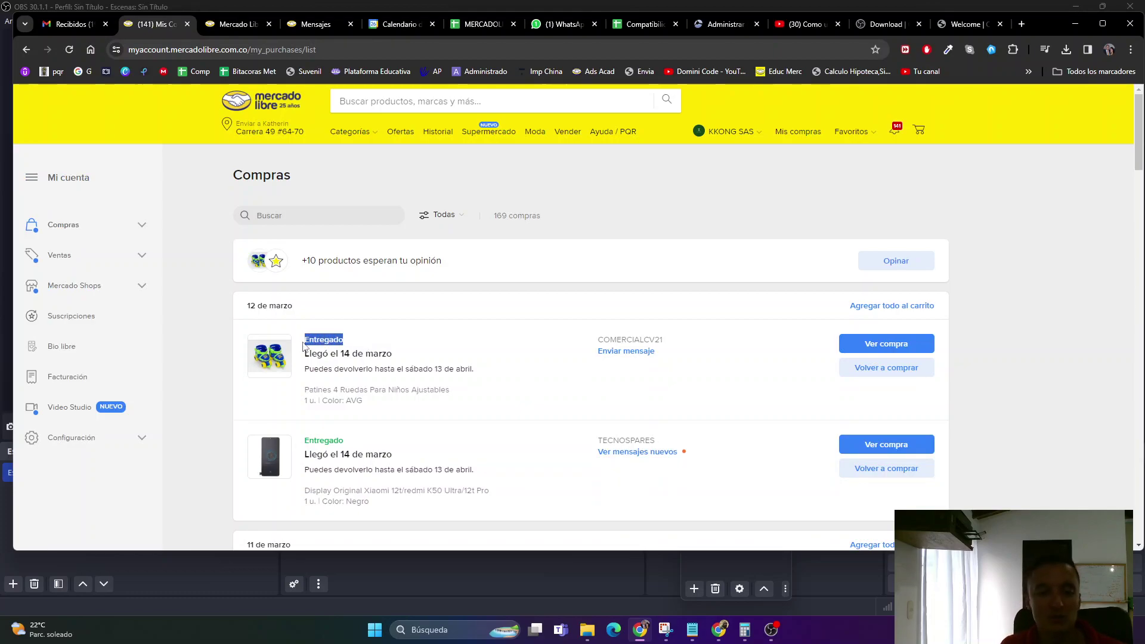
left_click(405, 350)
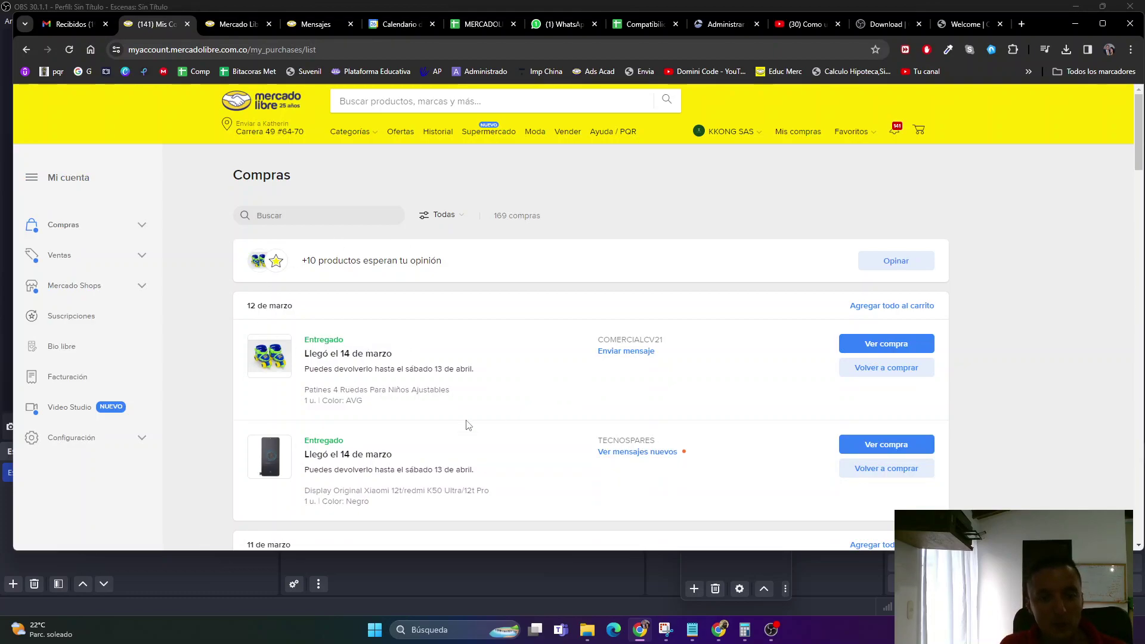
left_click(103, 227)
left_click(143, 228)
left_click(95, 226)
left_click(72, 250)
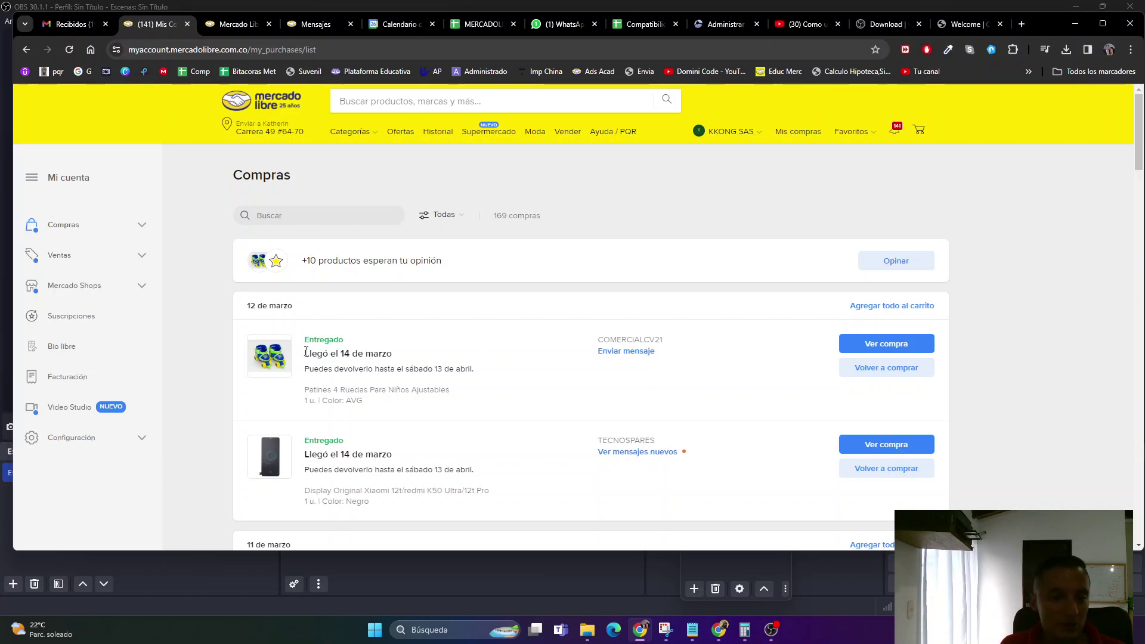
Check the delivery status of the "Patines 4 Ruedas Para Niños Ajustables" order and open its purchase details.
left_click_drag(303, 346, 346, 343)
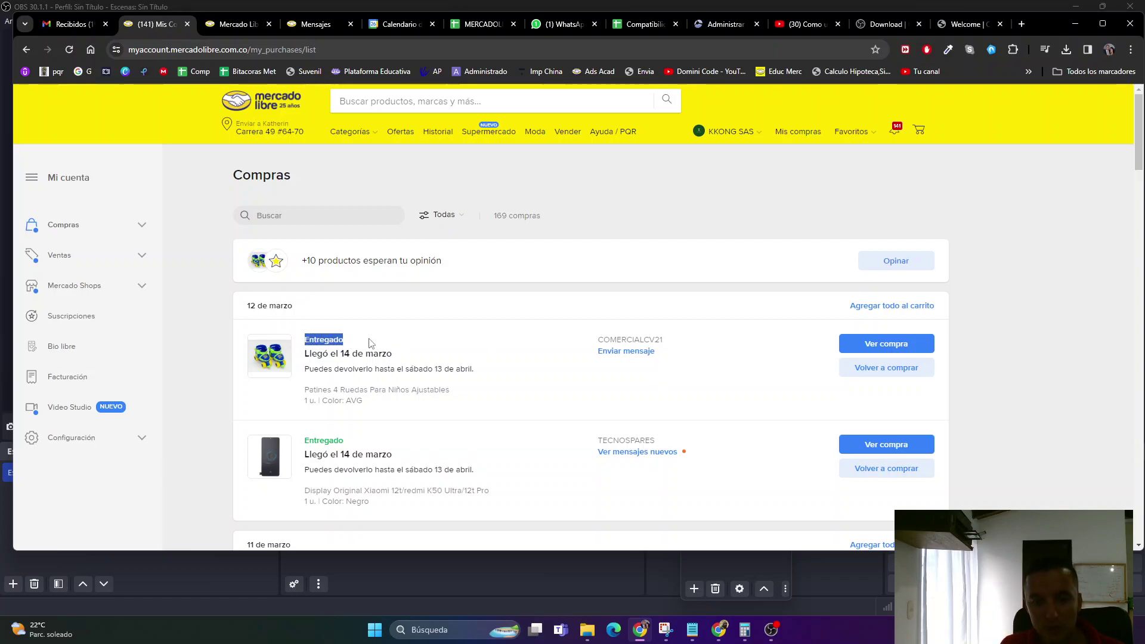
left_click(370, 343)
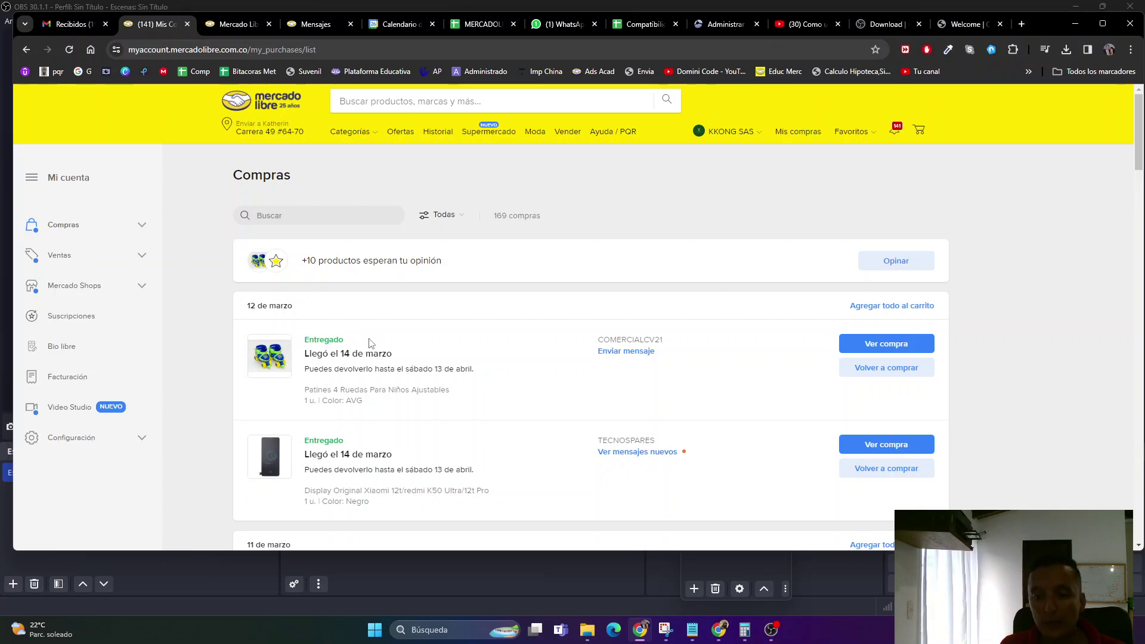
left_click(871, 346)
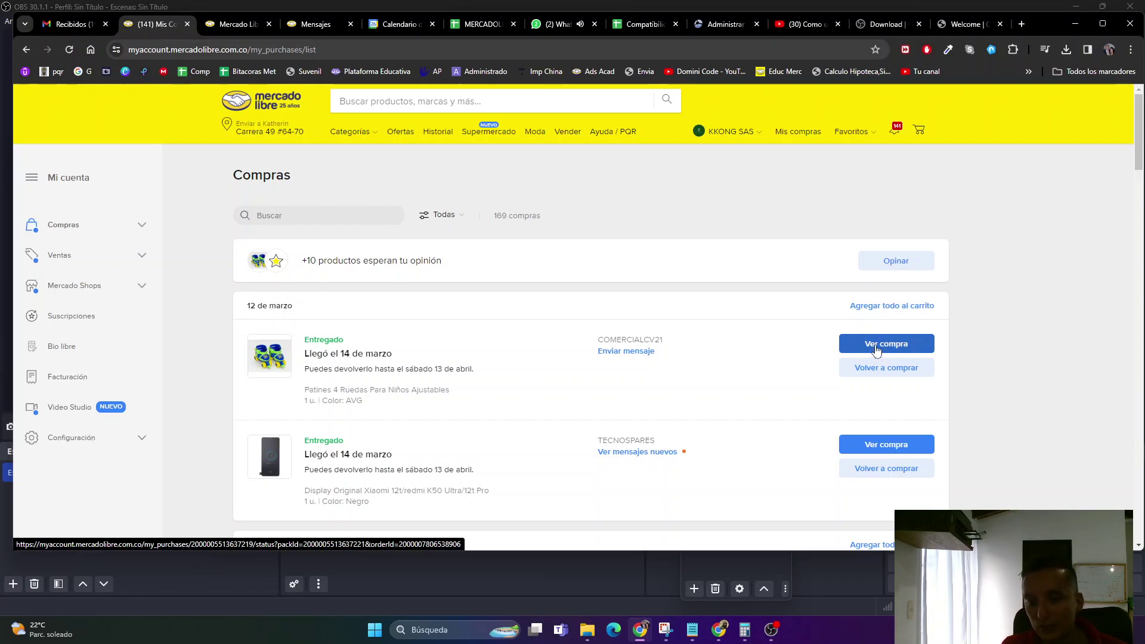
left_click(875, 348)
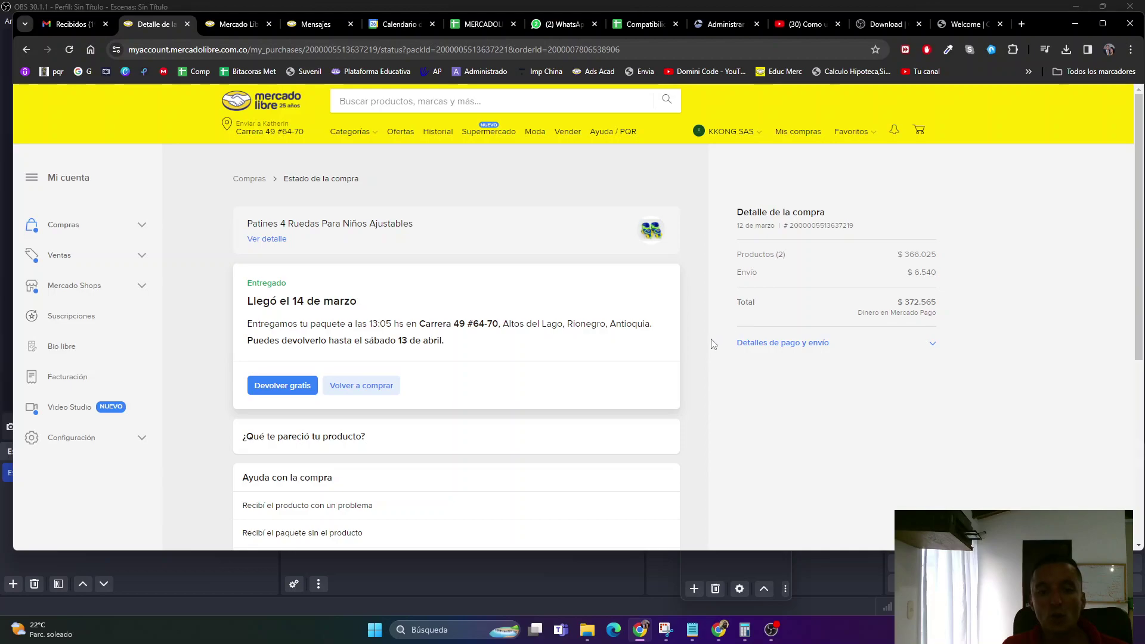
Show all the help options for this purchase and open the topic "Nunca llegó el envío".
scroll(696, 336, "down", 2)
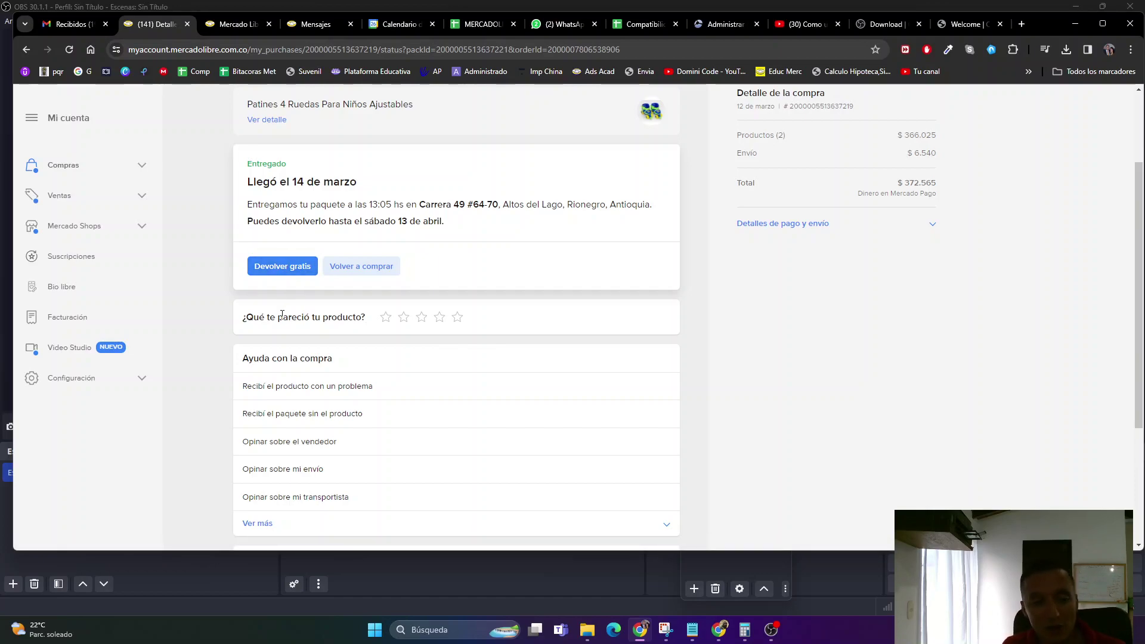
left_click(258, 529)
scroll(358, 471, "down", 2)
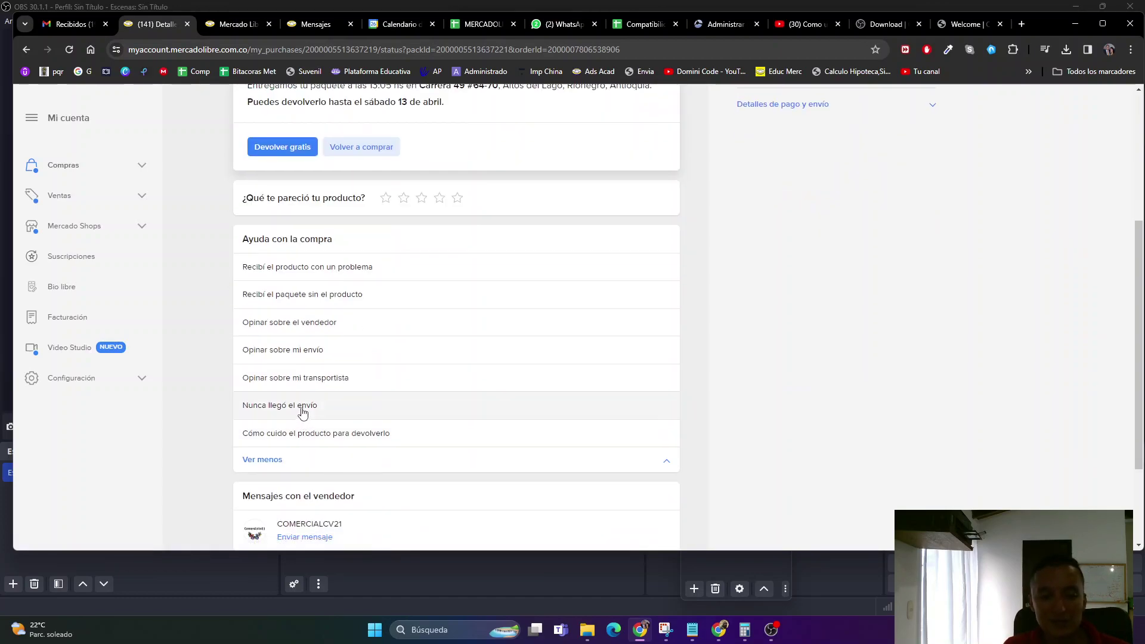
left_click(283, 410)
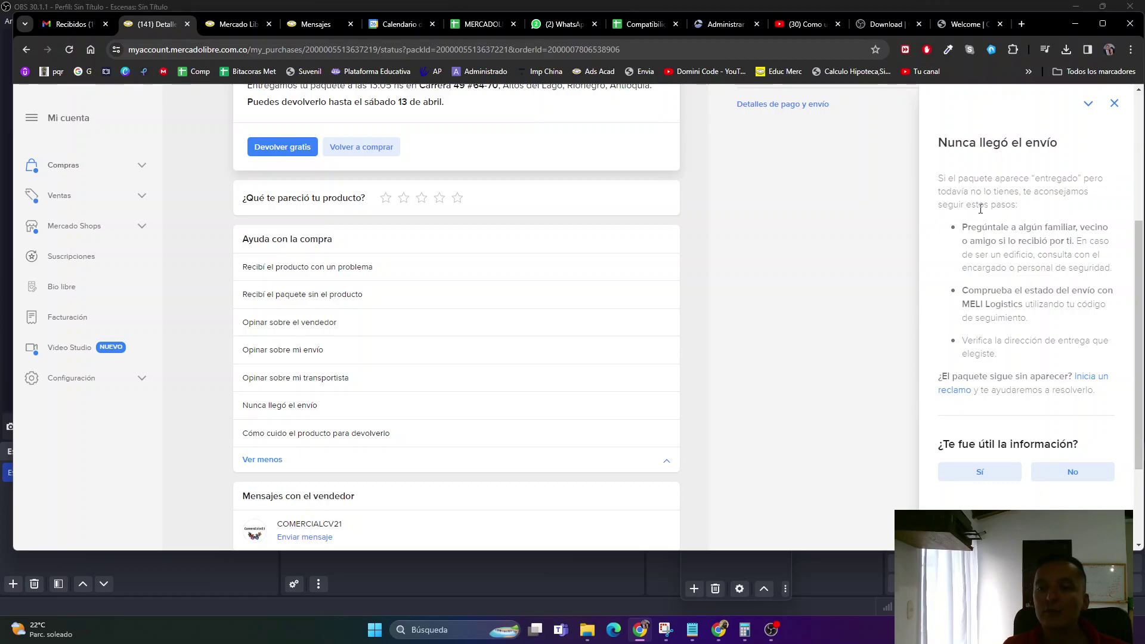
Read the recommended checks for a package marked as delivered but not received.
left_click_drag(964, 227, 1110, 269)
left_click_drag(1028, 318, 958, 296)
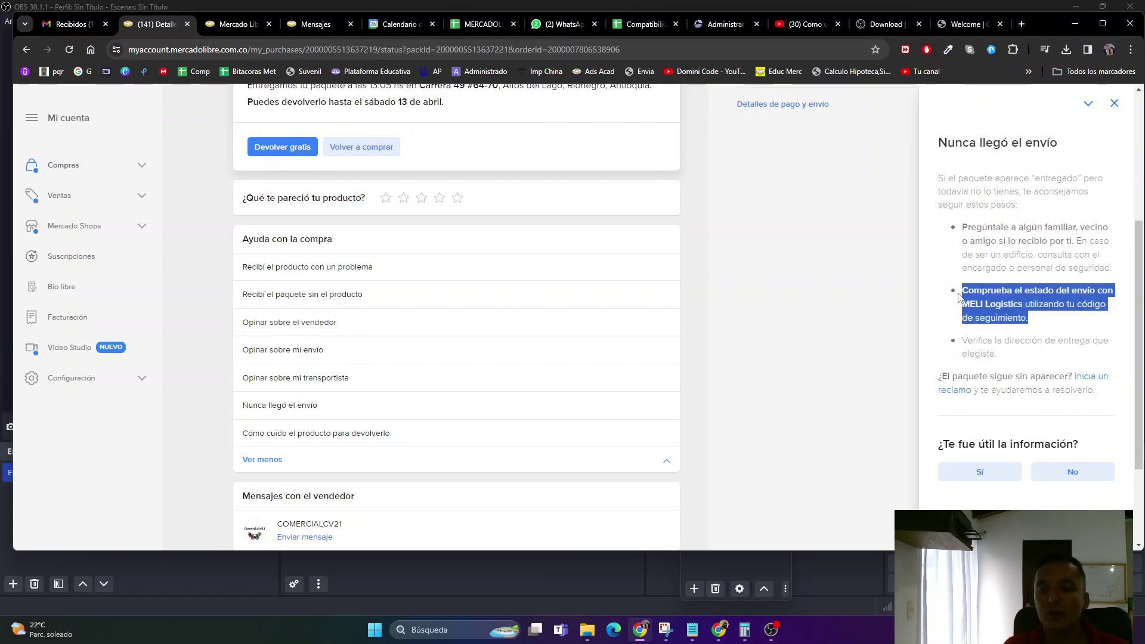
left_click(1005, 367)
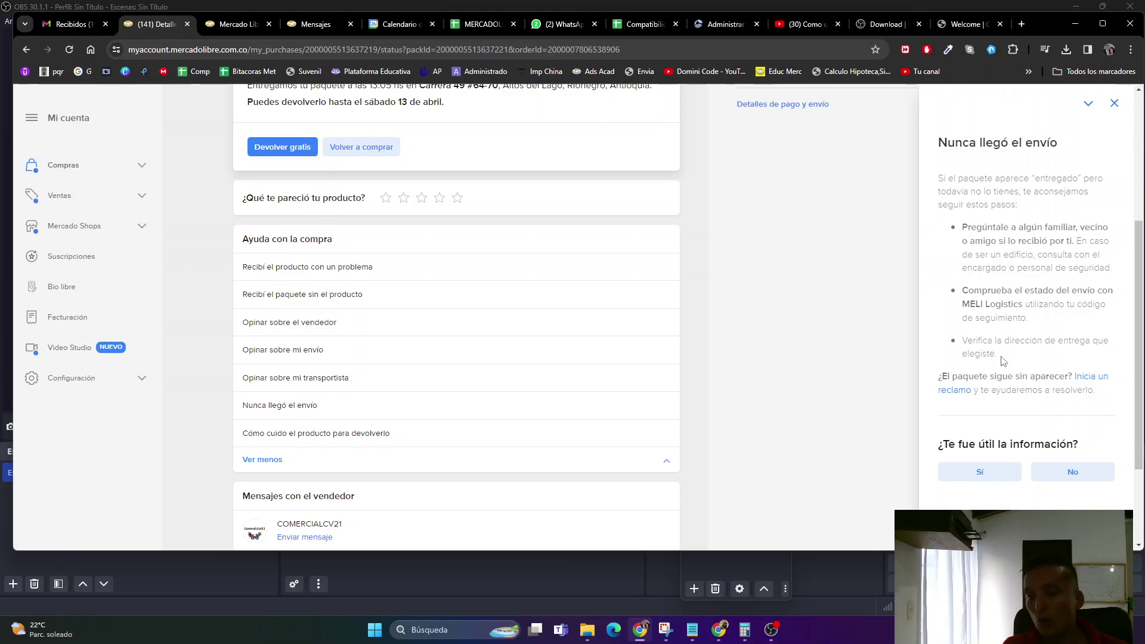
Start a claim, choosing "Quiero cancelar la compra y tener mi dinero de vuelta" with the reason "El envío aparece entregado pero yo no lo recibí".
left_click(1094, 382)
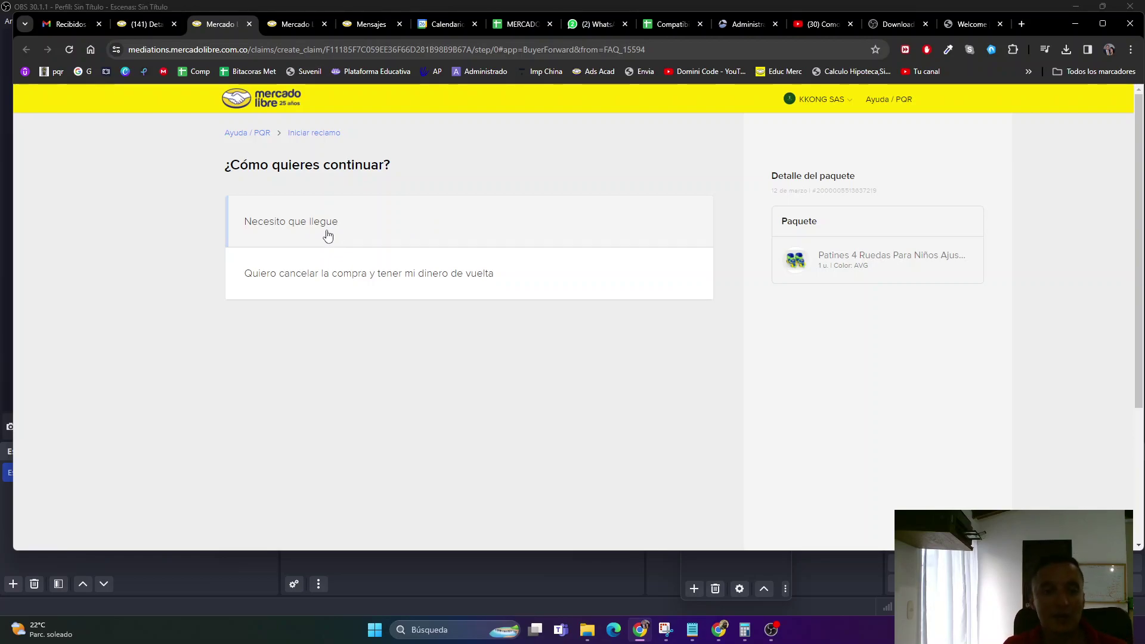
left_click(408, 289)
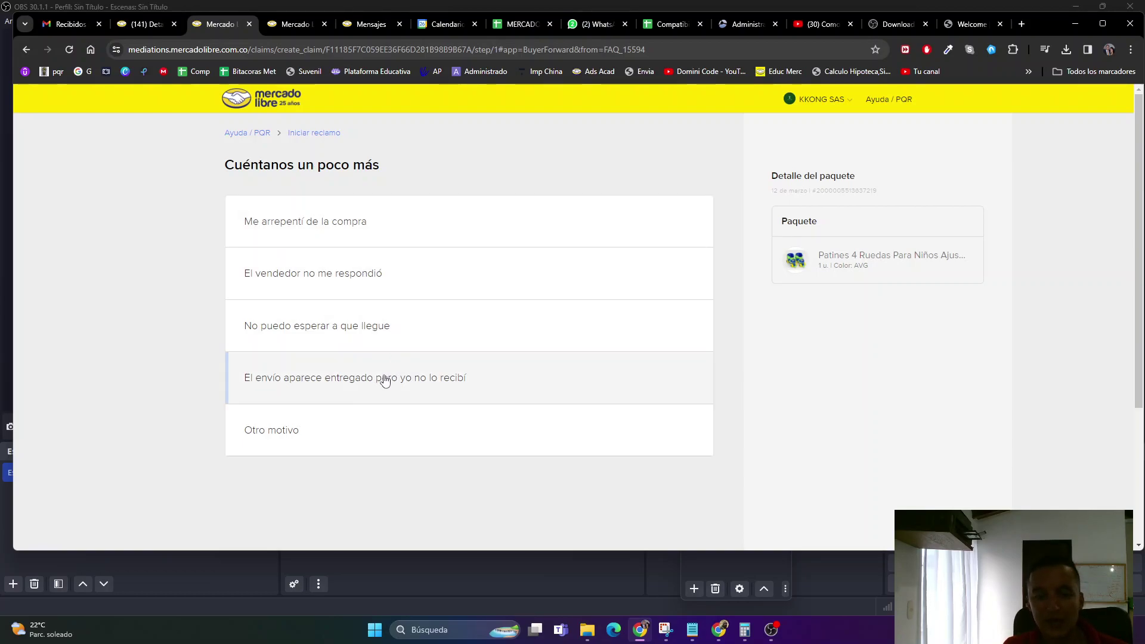
left_click(433, 399)
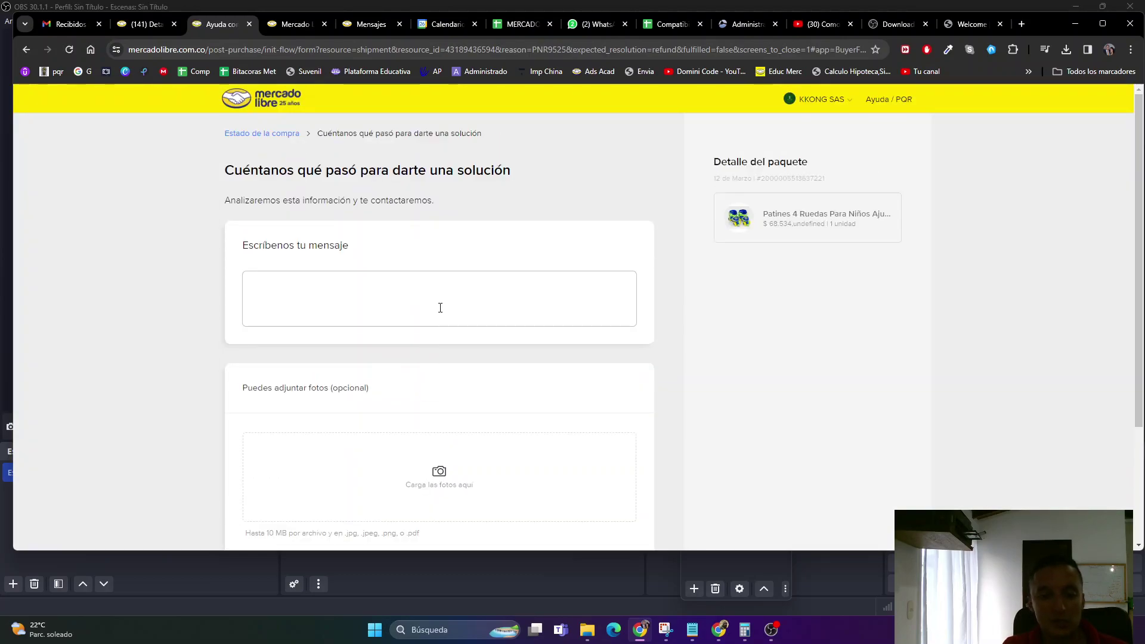
Write "El paquete nunca la recibí" as the claim message.
scroll(436, 310, "down", 2)
left_click(332, 184)
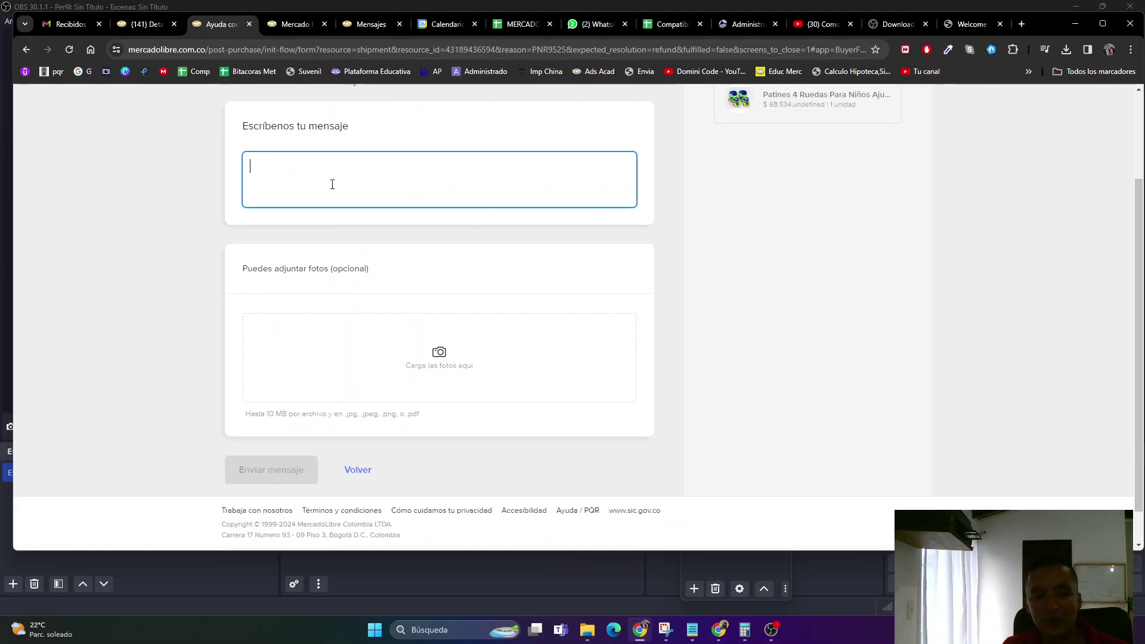
type("sdfsdf")
key("ctrl+a")
type("E")
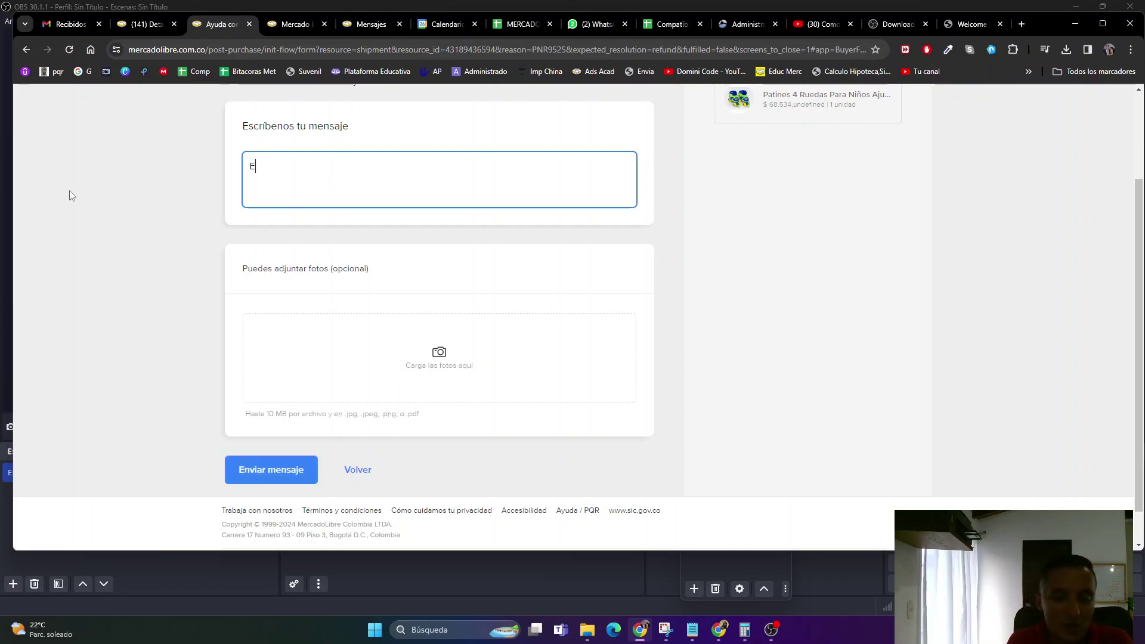
type("l paquete n")
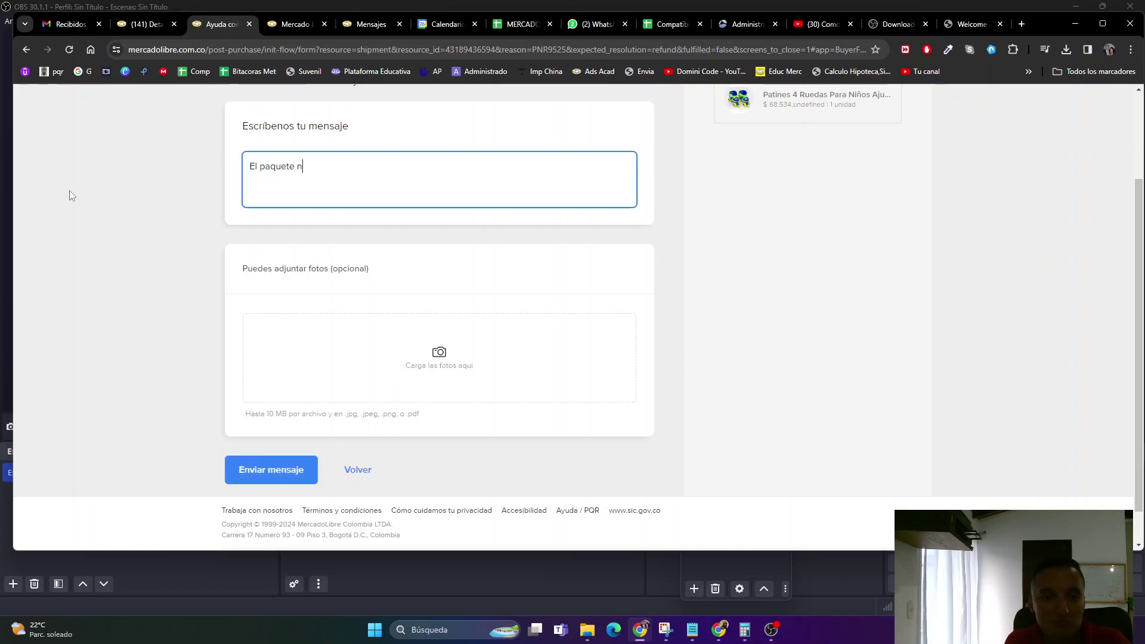
type("unca la recib")
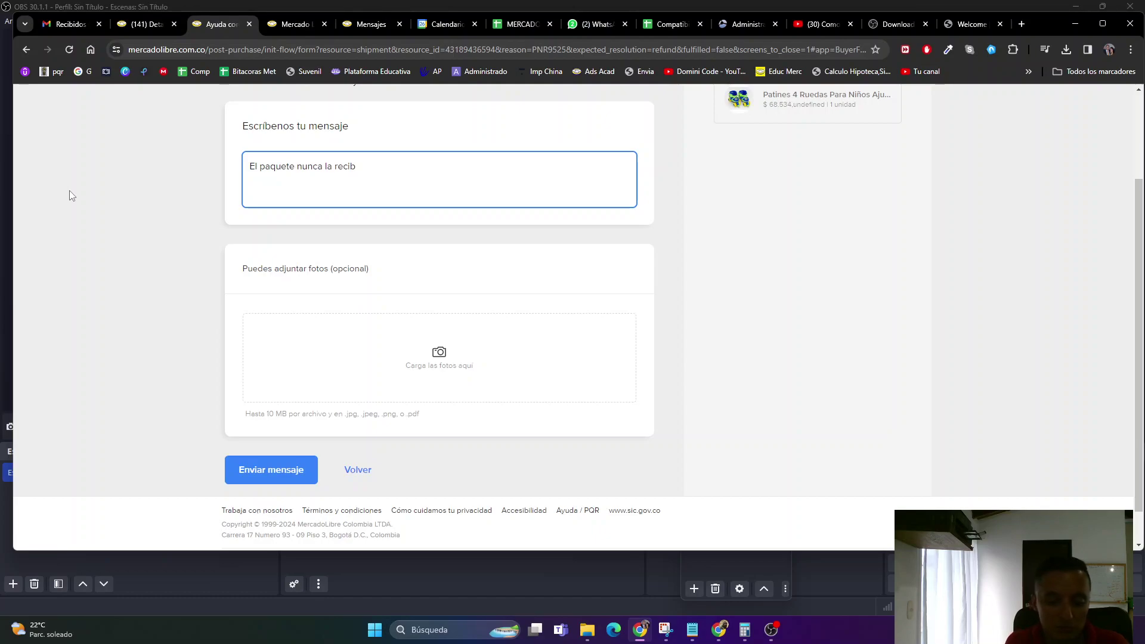
key("BackSpace")
key("BackSpace")
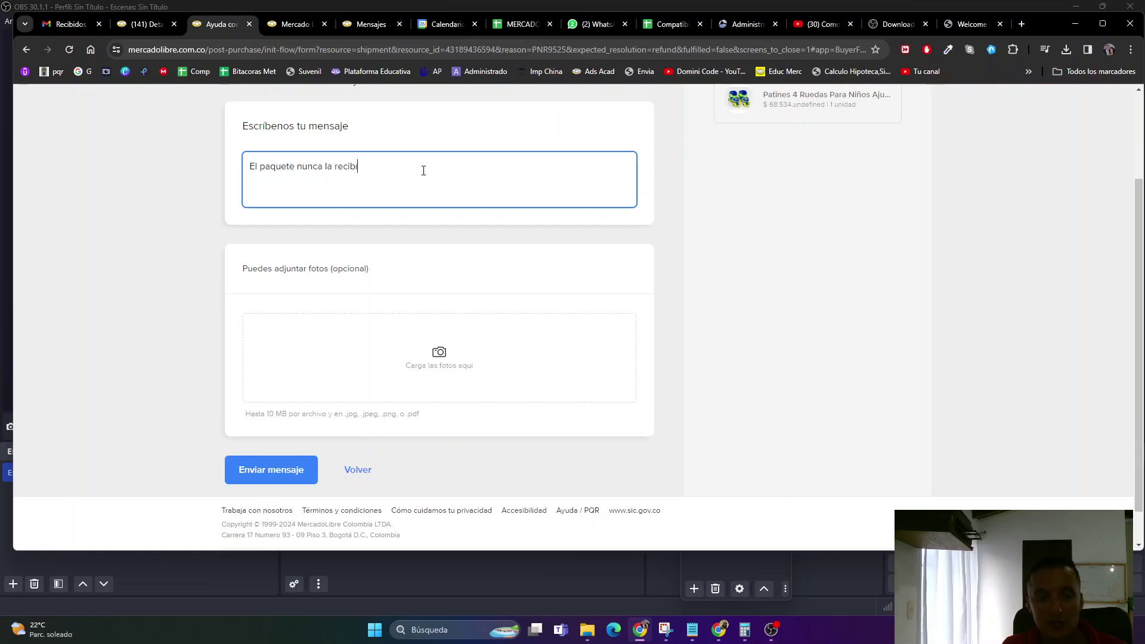
left_click_drag(421, 171, 230, 149)
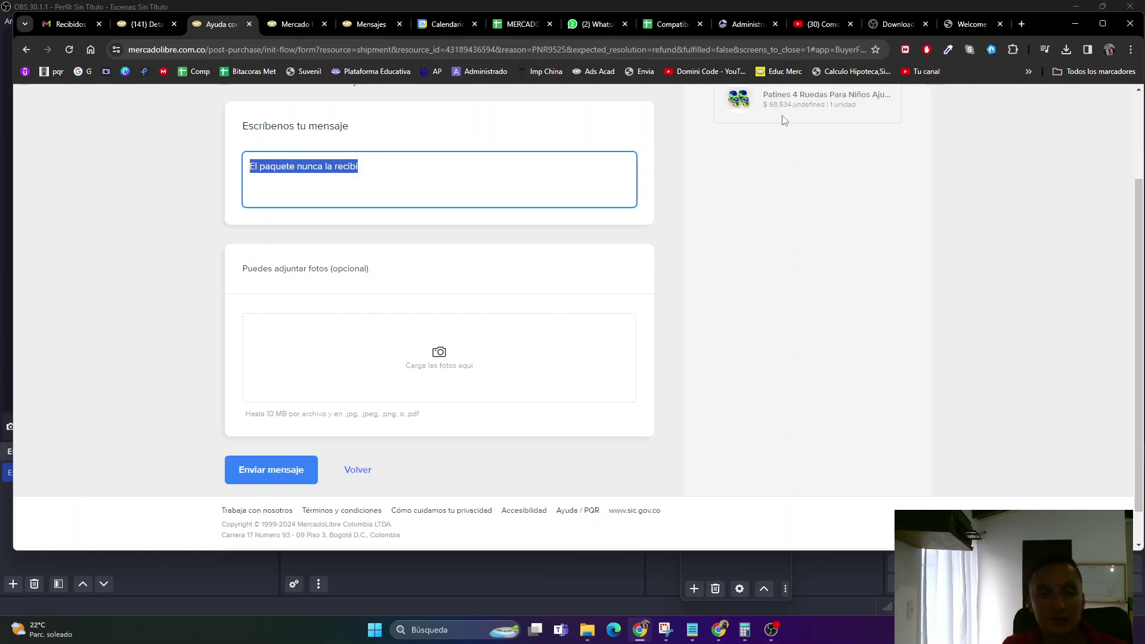
left_click(431, 185)
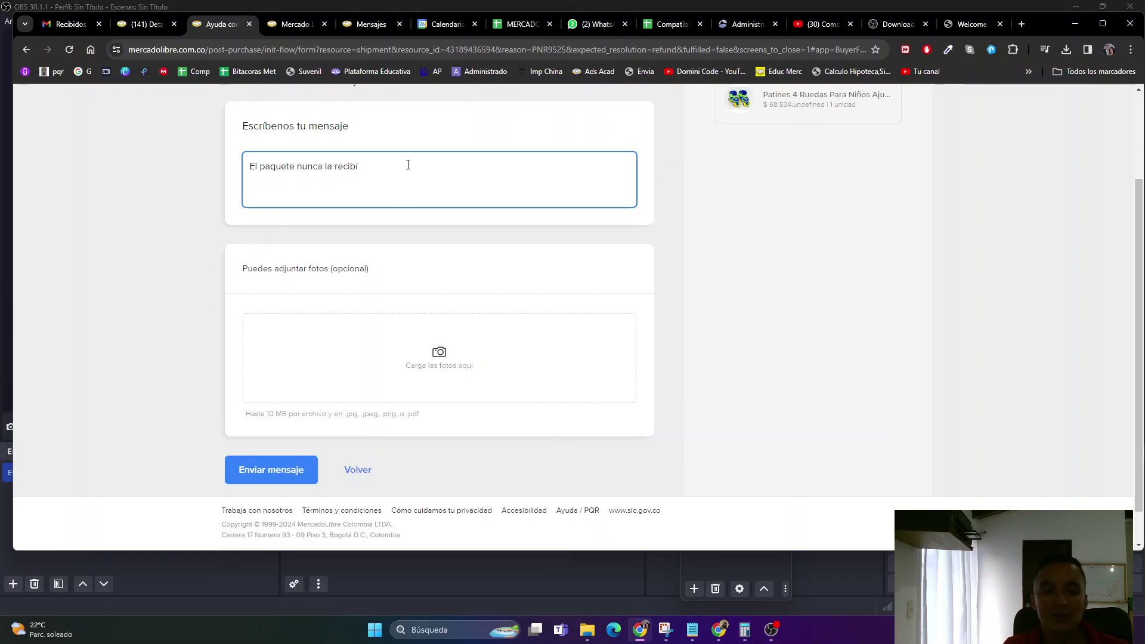
Clear the claim message without sending it.
left_click_drag(406, 163, 142, 161)
key("BackSpace")
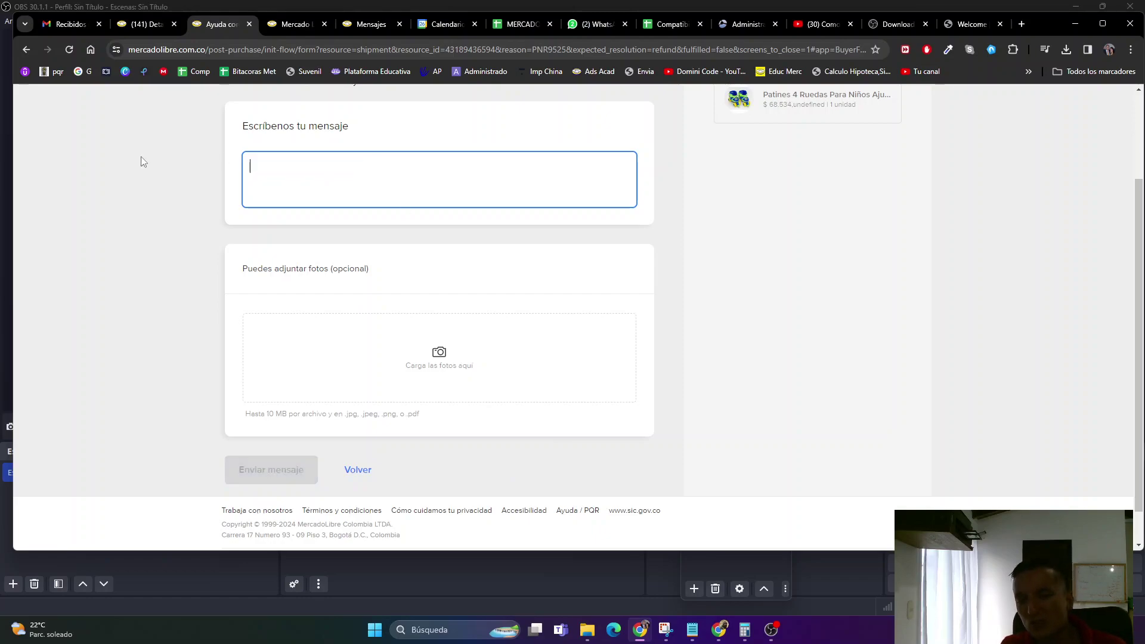
scroll(467, 435, "up", 2)
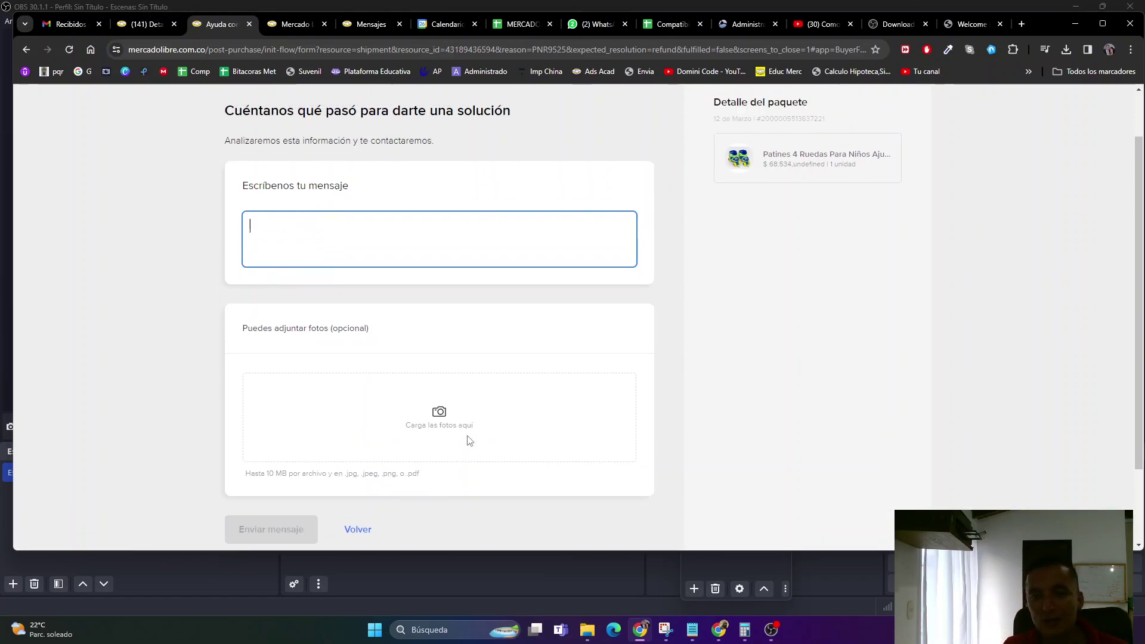
scroll(468, 442, "up", 1)
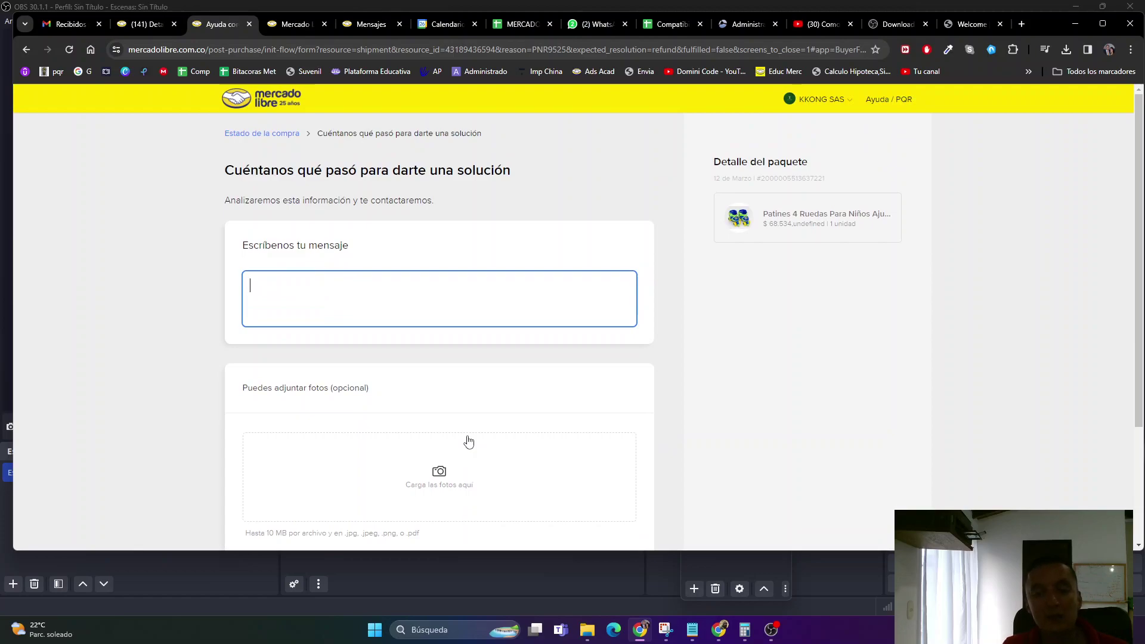